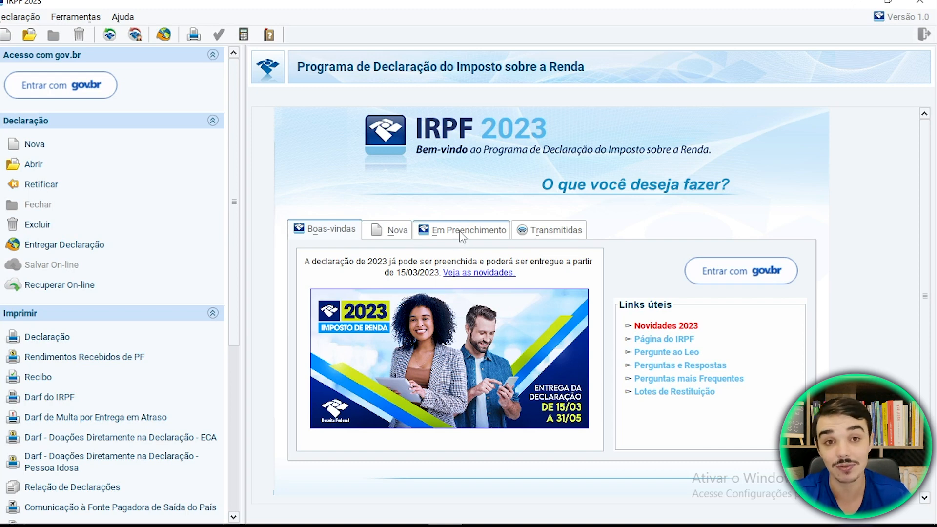
# - Look over the transmitted and new declaration options, and open the existing Ajuste declaration that is being filled in
pyautogui.click(547, 234)
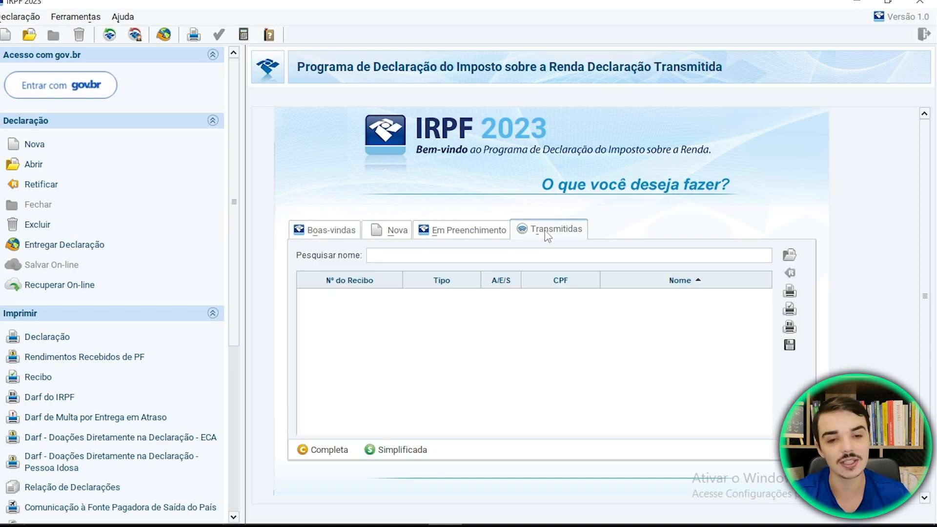
pyautogui.click(393, 230)
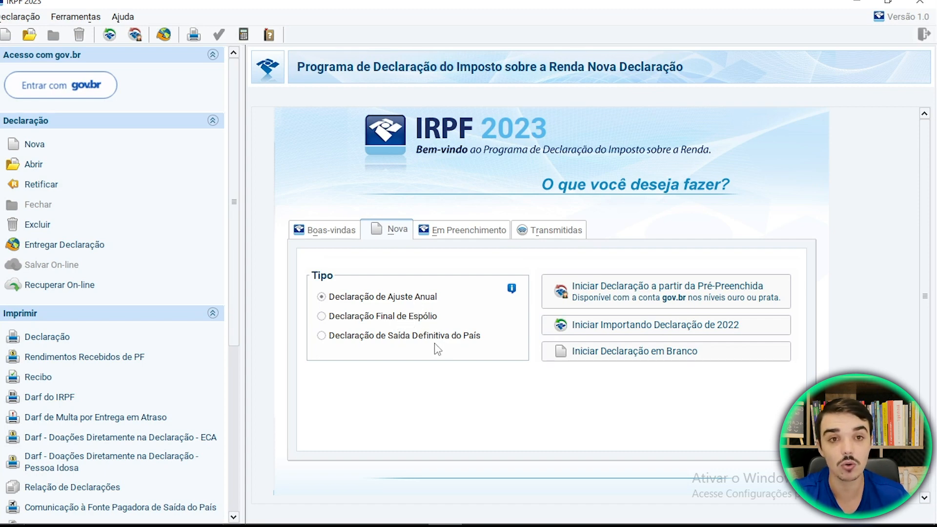
pyautogui.click(459, 233)
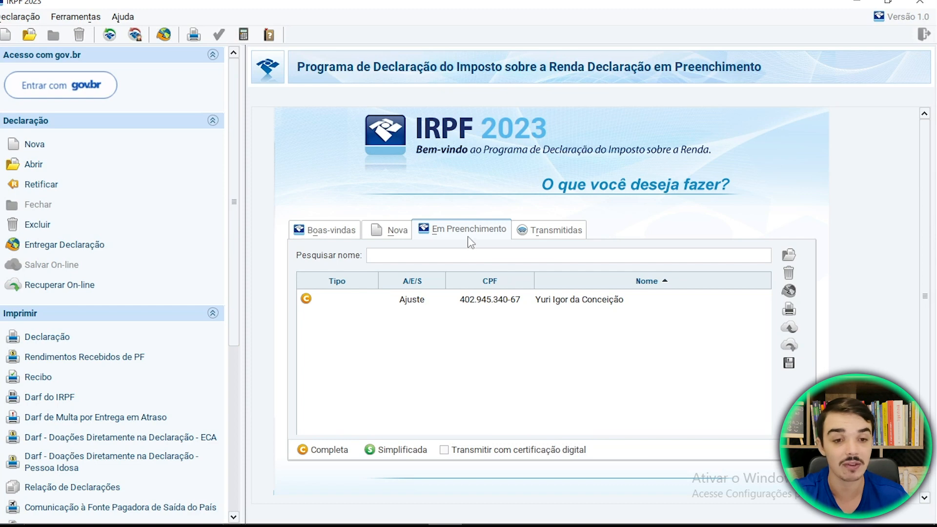
pyautogui.doubleClick(576, 303)
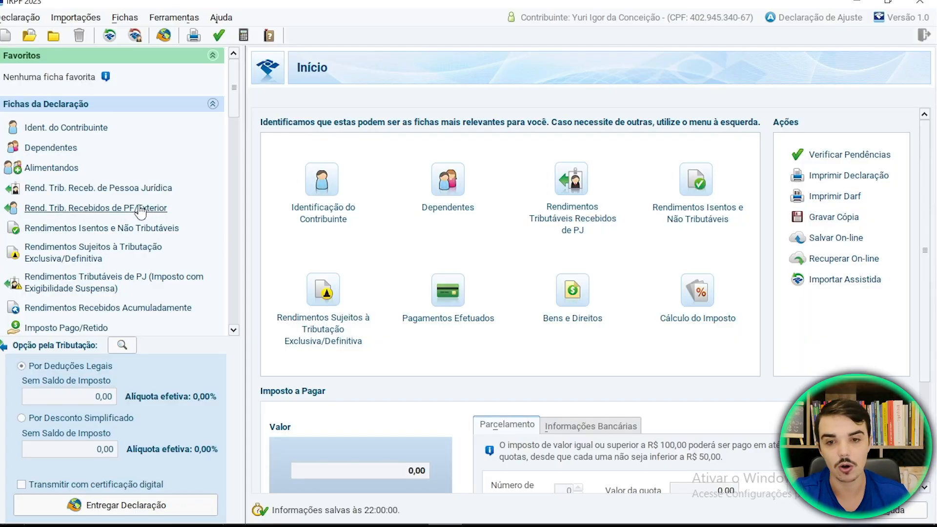
# - Open the Bens e Direitos form of the declaration and start a new item
pyautogui.scroll(-5, 121, 203)
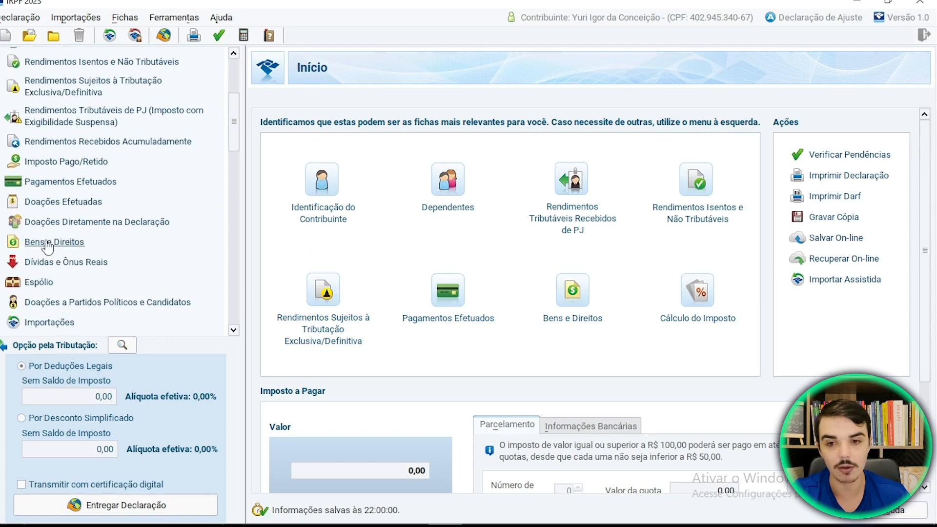
pyautogui.click(567, 294)
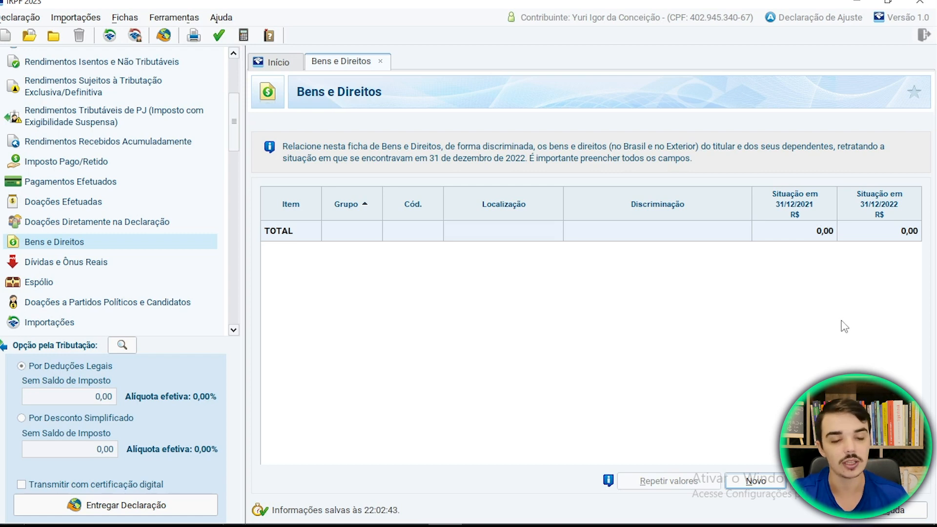
pyautogui.click(763, 482)
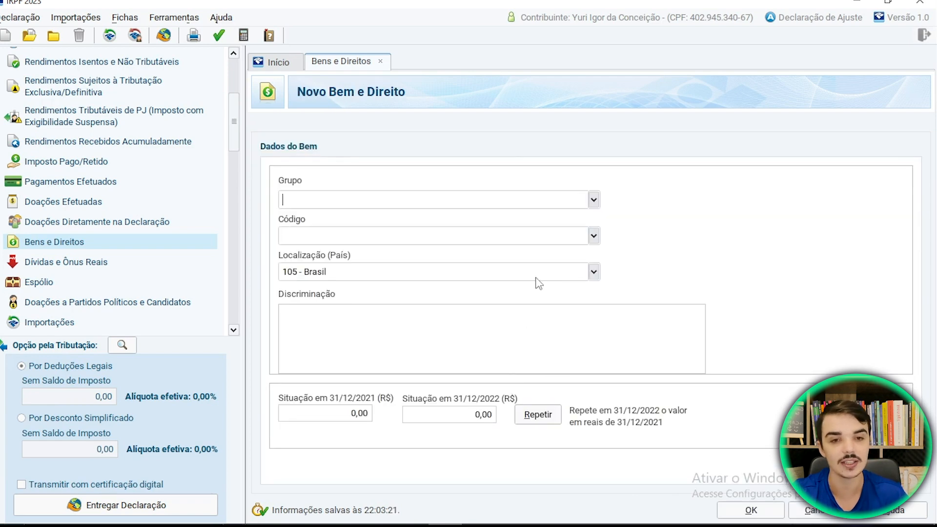
# - Set the asset's group to 03 - Participações Societárias and its code to 01 - Ações (inclusive as listadas em bolsa)
pyautogui.click(593, 201)
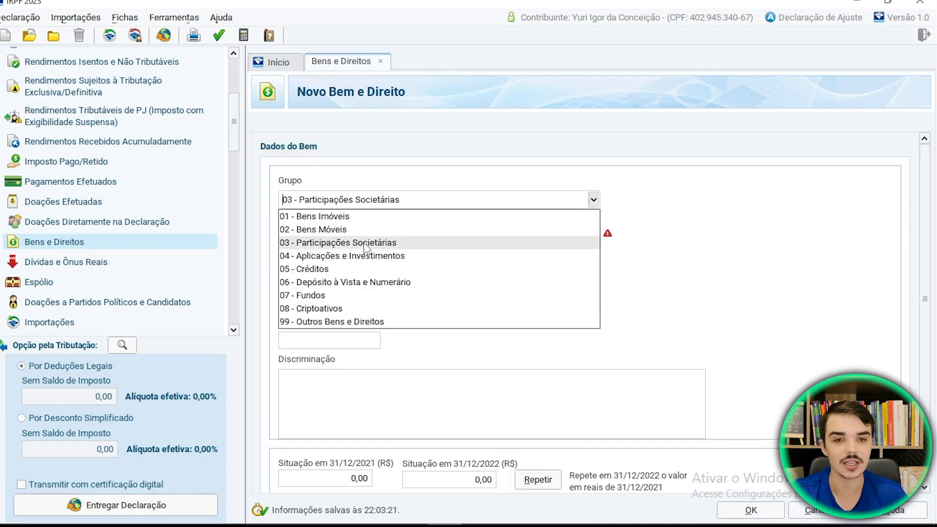
pyautogui.click(345, 243)
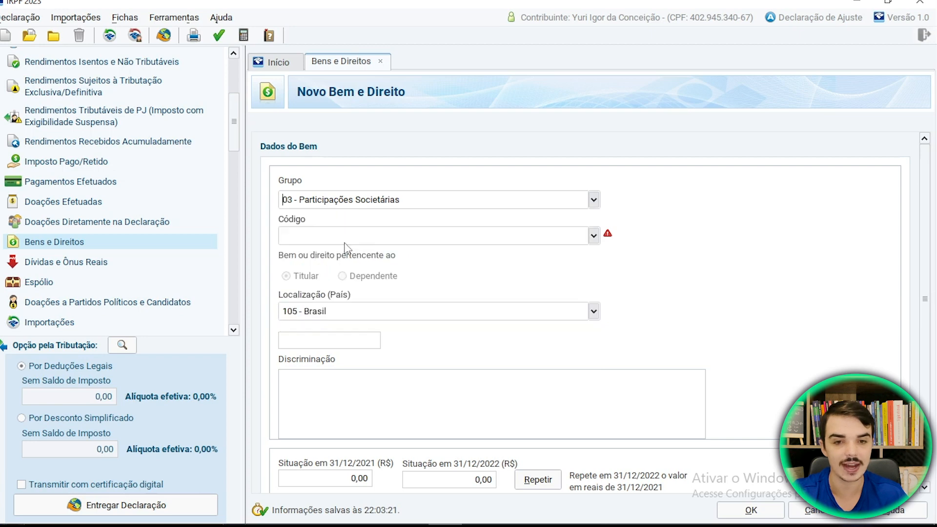
pyautogui.click(595, 237)
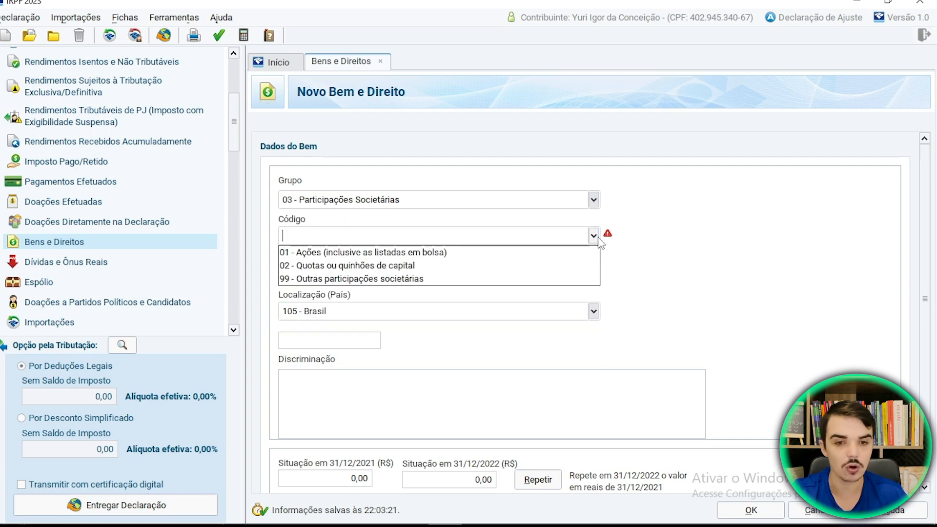
pyautogui.click(308, 254)
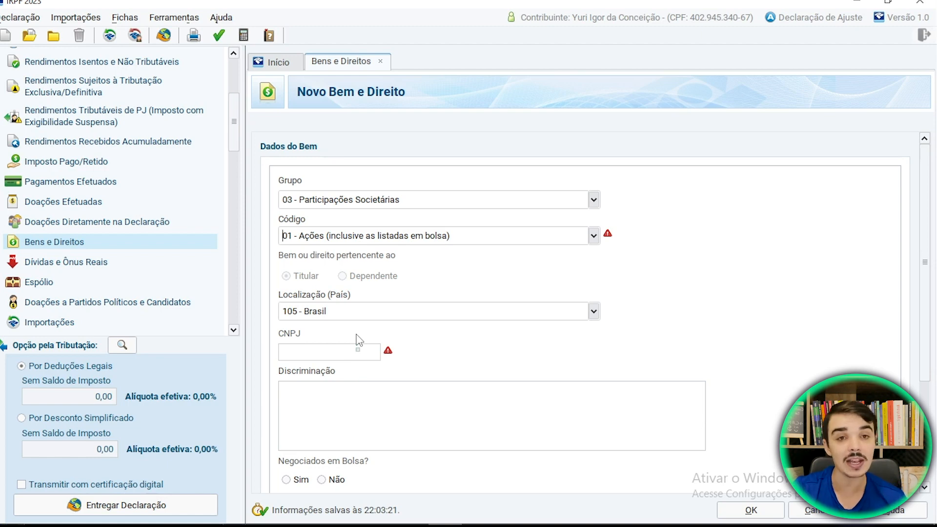
# - Switch to the browser page listing the CNPJs of stock exchange companies and search it for "itau"
pyautogui.click(313, 355)
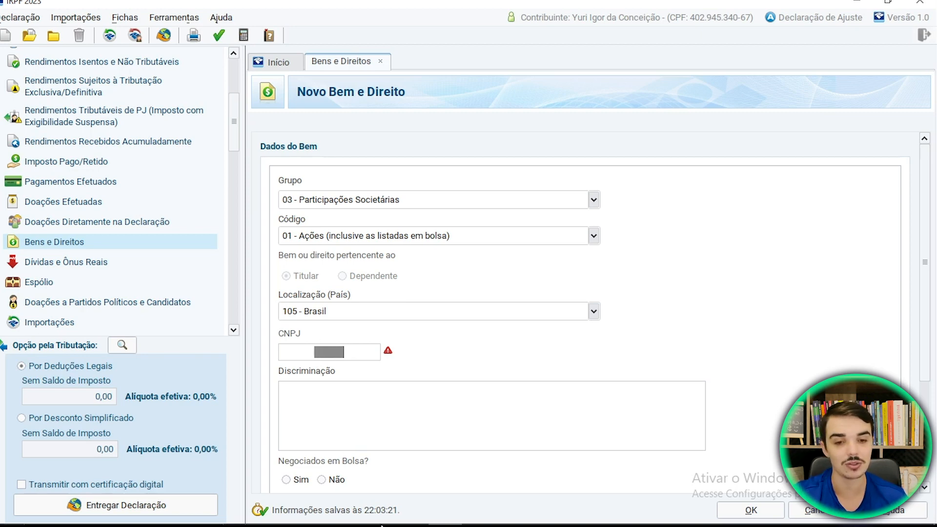
pyautogui.moveTo(378, 512)
pyautogui.click(376, 439)
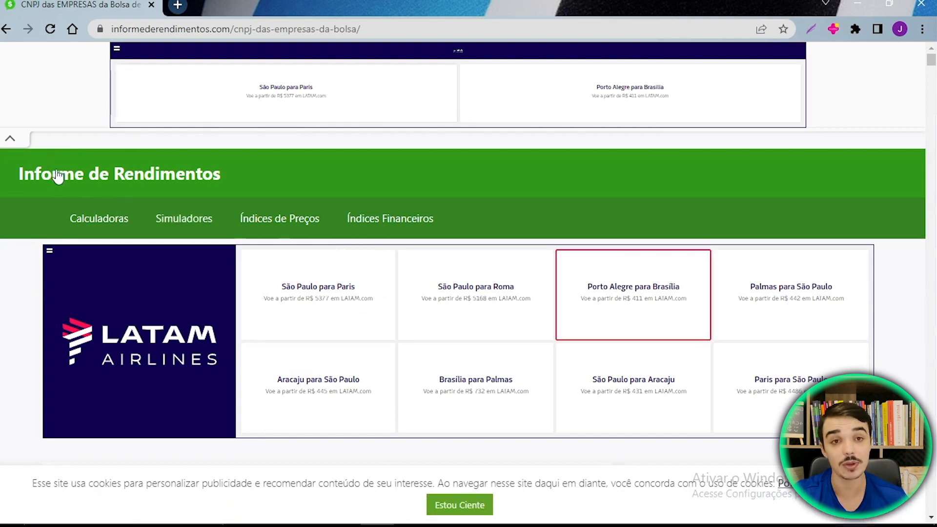
pyautogui.scroll(-10, 405, 336)
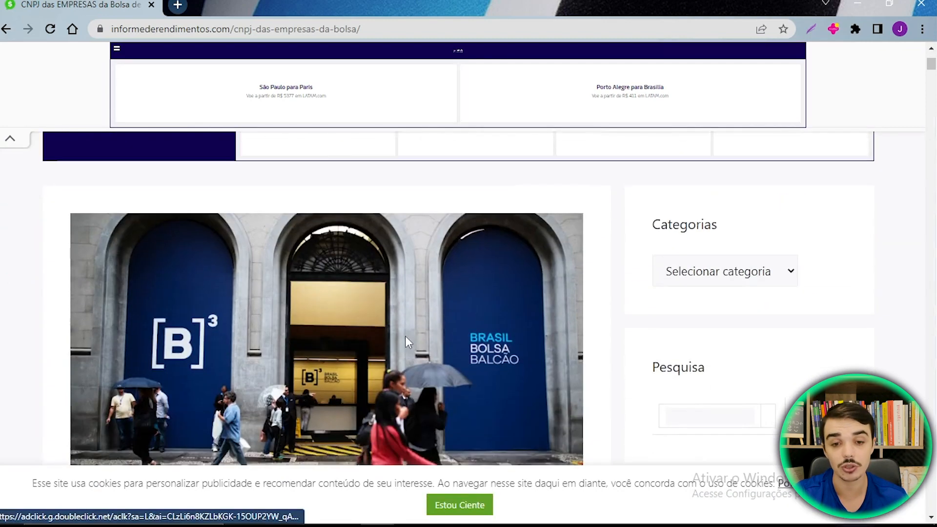
pyautogui.scroll(-10, 410, 327)
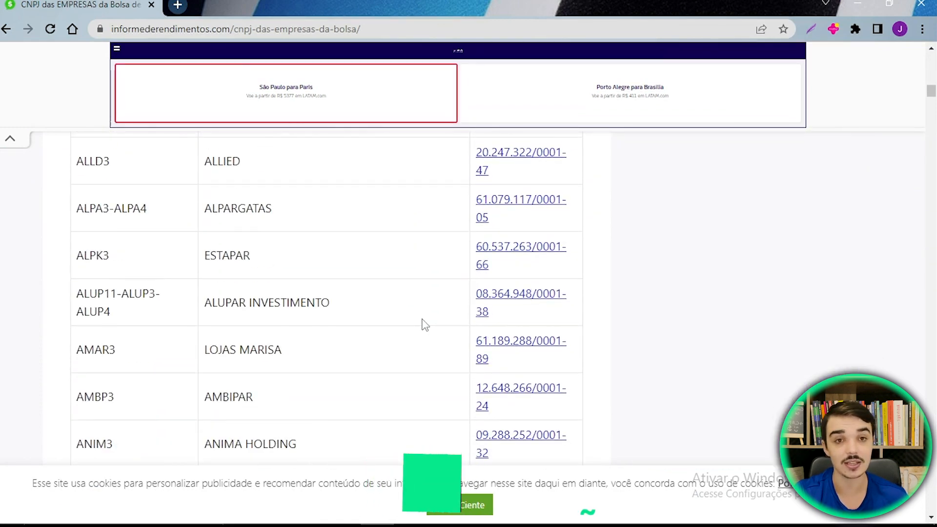
pyautogui.scroll(3, 400, 327)
pyautogui.scroll(-3, 400, 327)
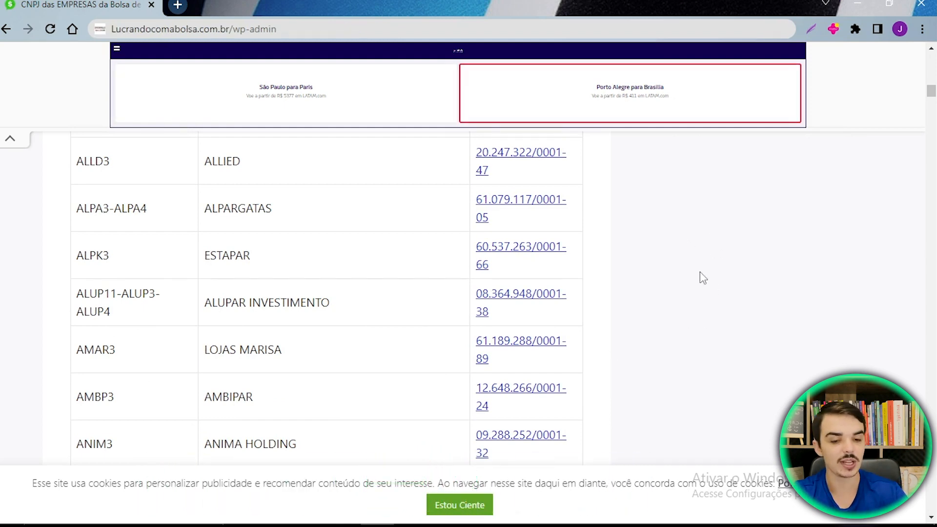
pyautogui.hotkey('ctrl', 'f')
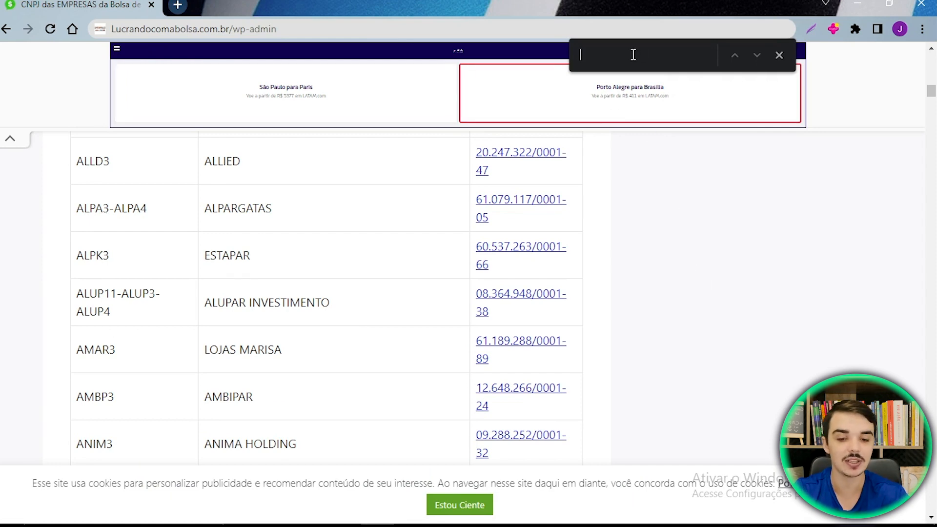
pyautogui.write('itau')
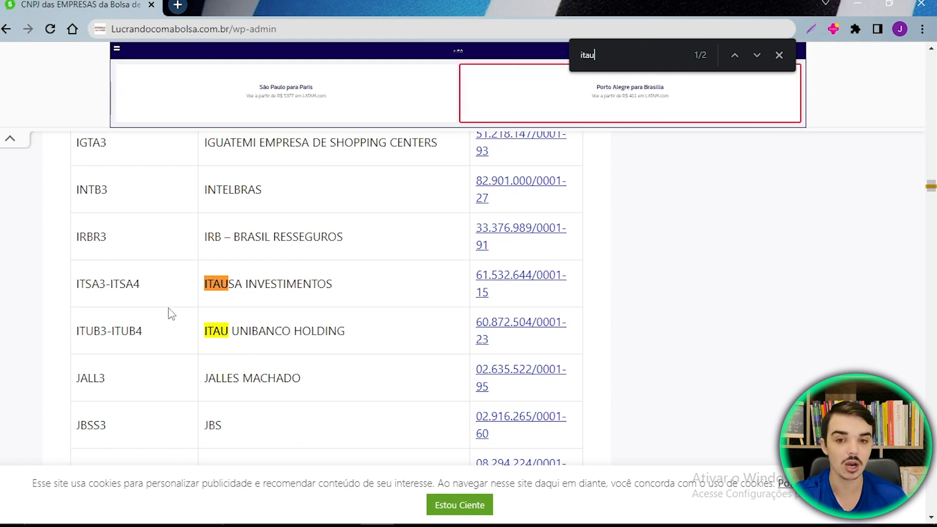
# - Copy the company CNPJ from the ITSA3-ITSA4 Itaúsa row and paste it into the new asset's CNPJ field in IRPF 2023
pyautogui.moveTo(79, 284); pyautogui.dragTo(143, 287)
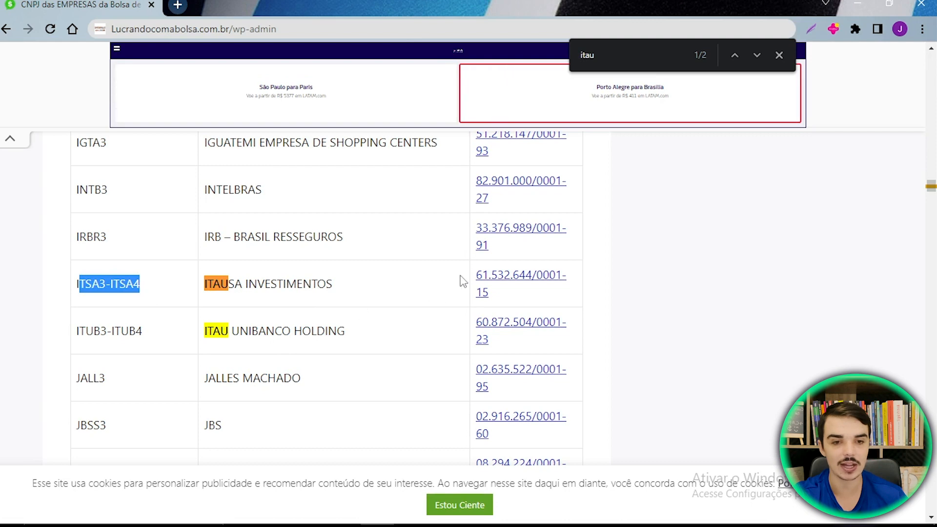
pyautogui.moveTo(472, 281); pyautogui.dragTo(500, 307)
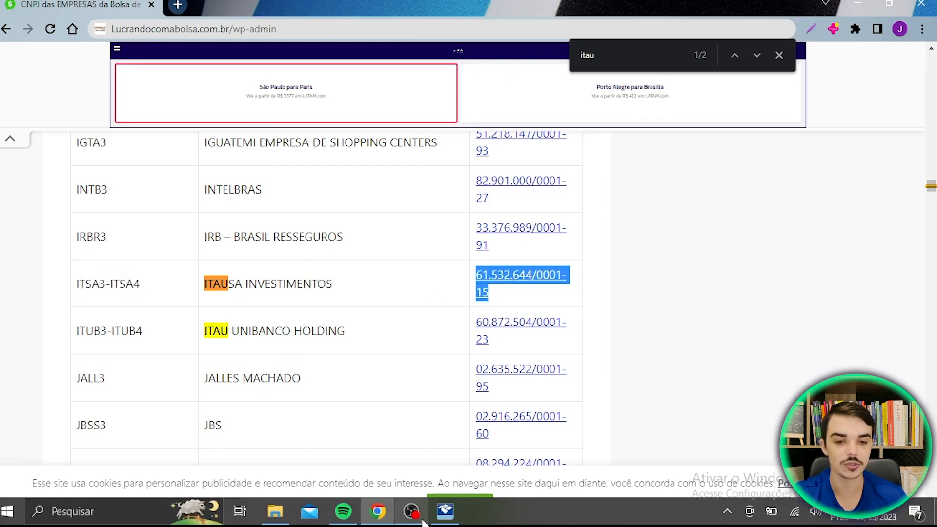
pyautogui.click(445, 511)
pyautogui.hotkey('ctrl', 'v')
pyautogui.press('Tab')
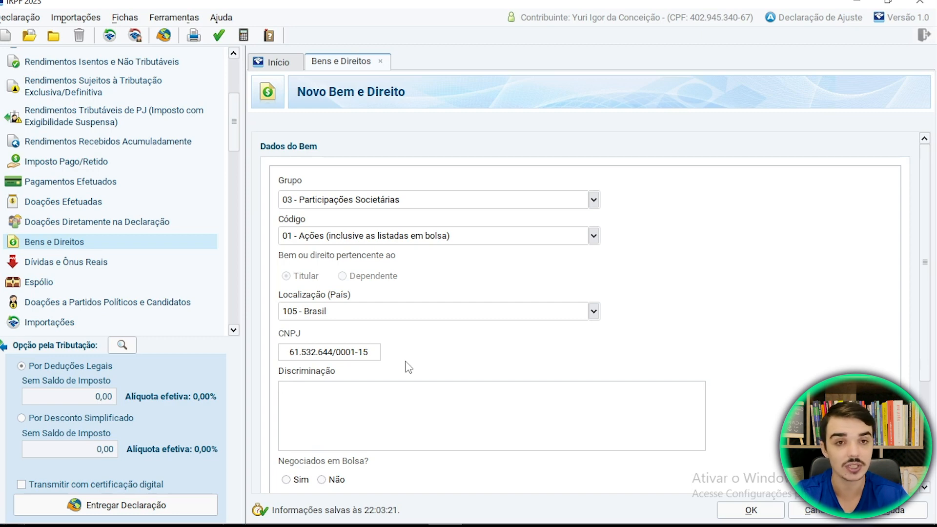
# - Begin the asset's description with "10.000 AÇÕES DA ITAÚSA, CÓDIGO DE NEGOCIAÇÃO ITSA4, ADQUIRIDAS NA CORRETORA RICO"
pyautogui.write('10.000 AÇÕES DA ITAÚSA, CÓDIGO DE NEGOCIAÇÃO ITSA4')
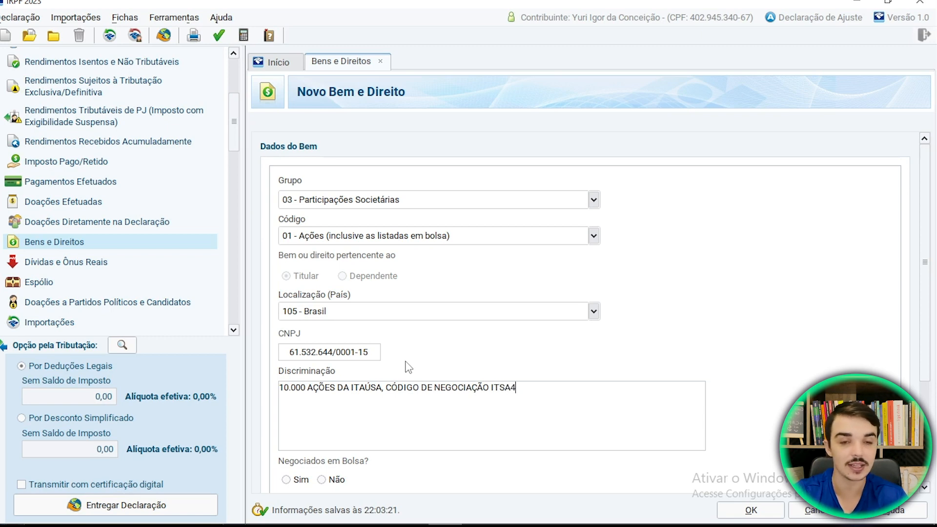
pyautogui.write(', ADQ')
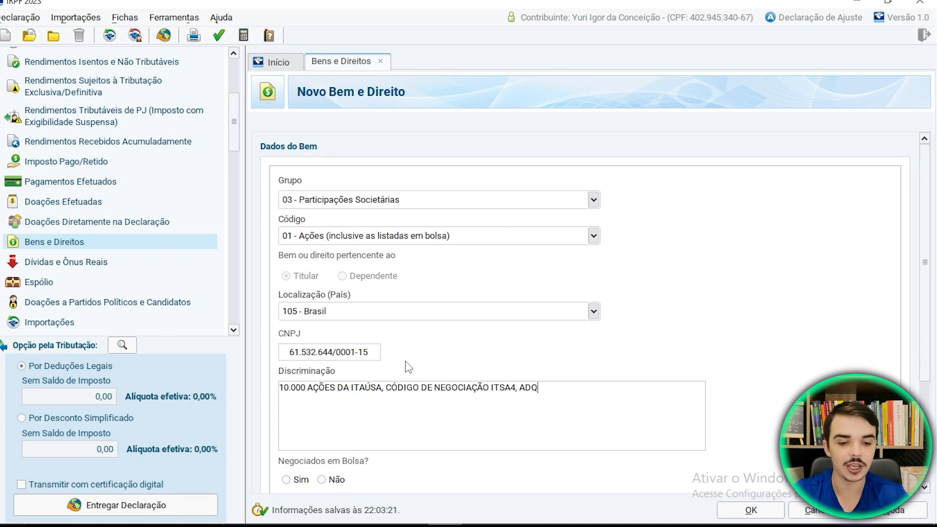
pyautogui.write('UIRIDAS NA CORRETO')
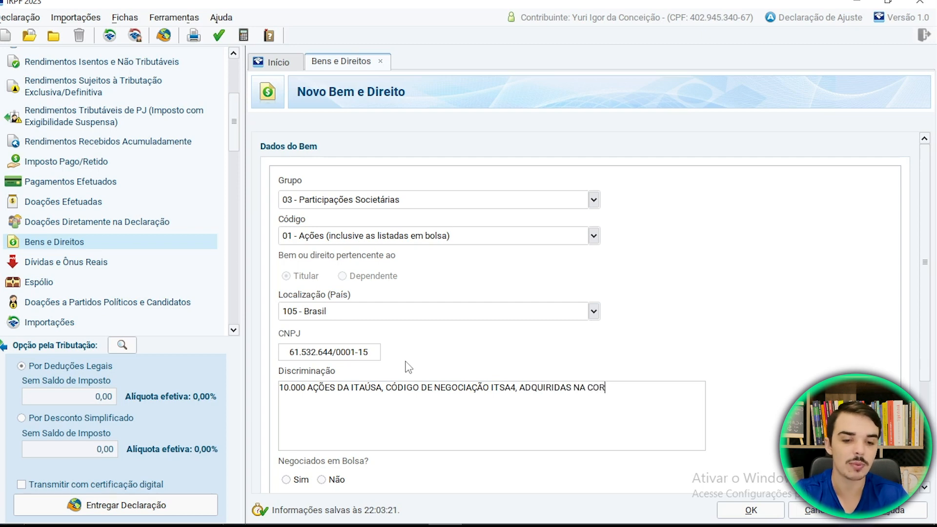
pyautogui.press('BackSpace')
pyautogui.write('ORA ')
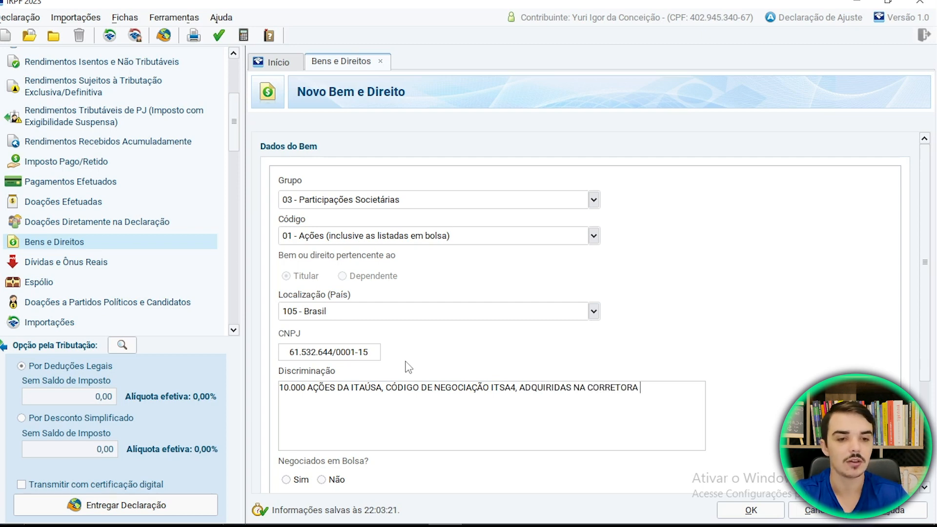
pyautogui.write('RICO ')
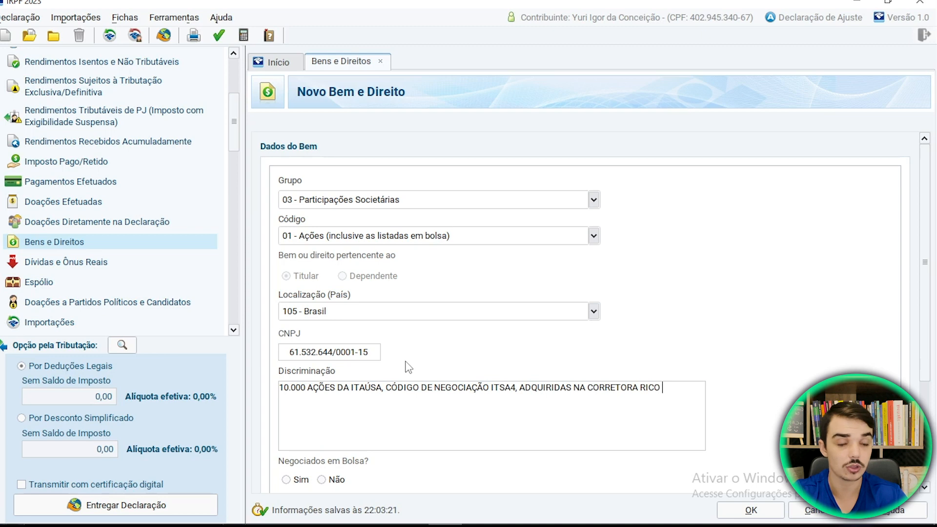
pyautogui.write('PELO PREÇO MÉDIO DE R$9,50')
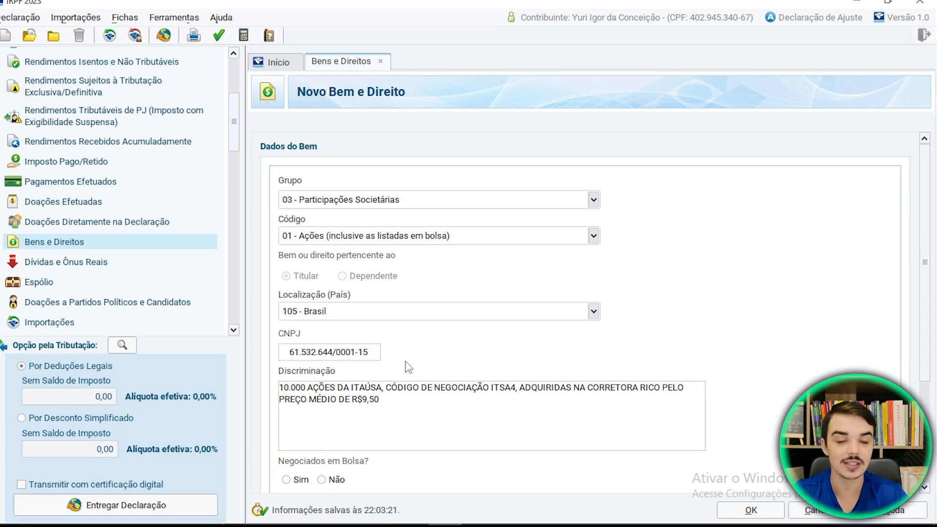
pyautogui.write(', TOTAL')
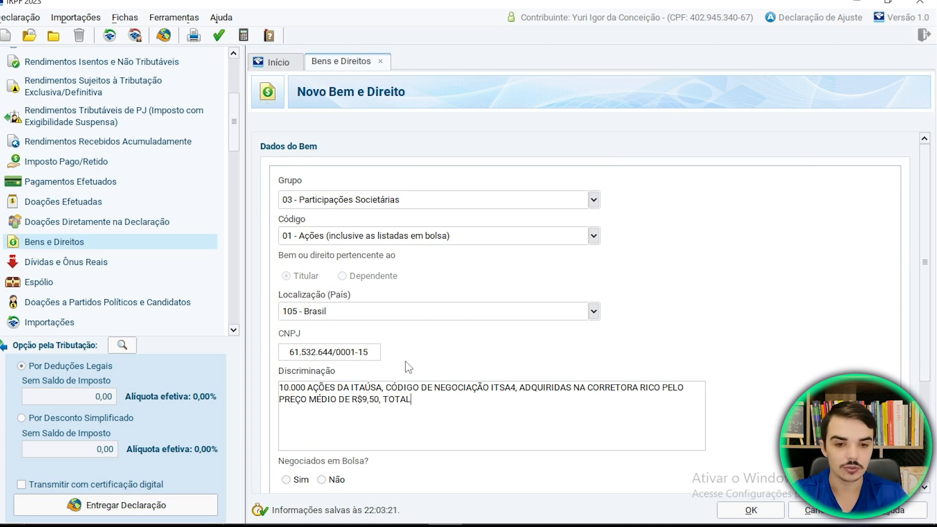
pyautogui.write('IZANDO UM VALOR TOTAL DE R')
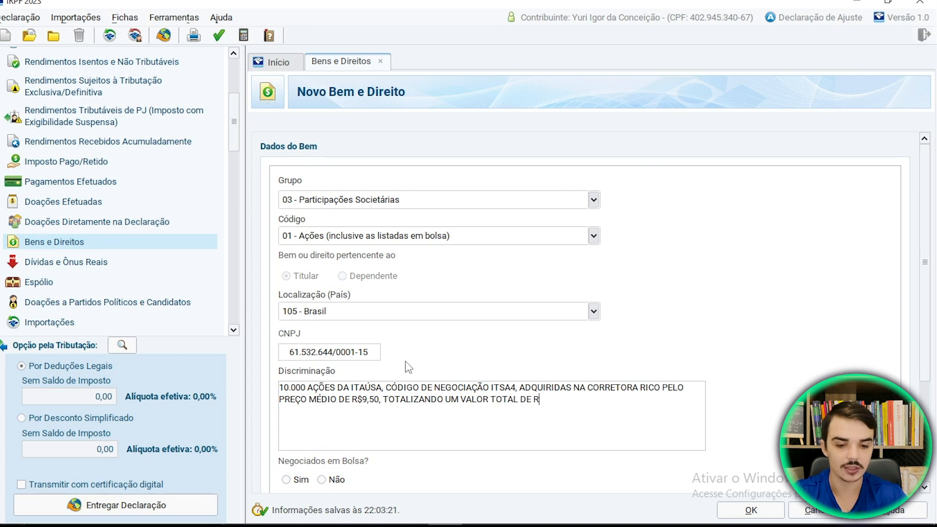
pyautogui.write('$')
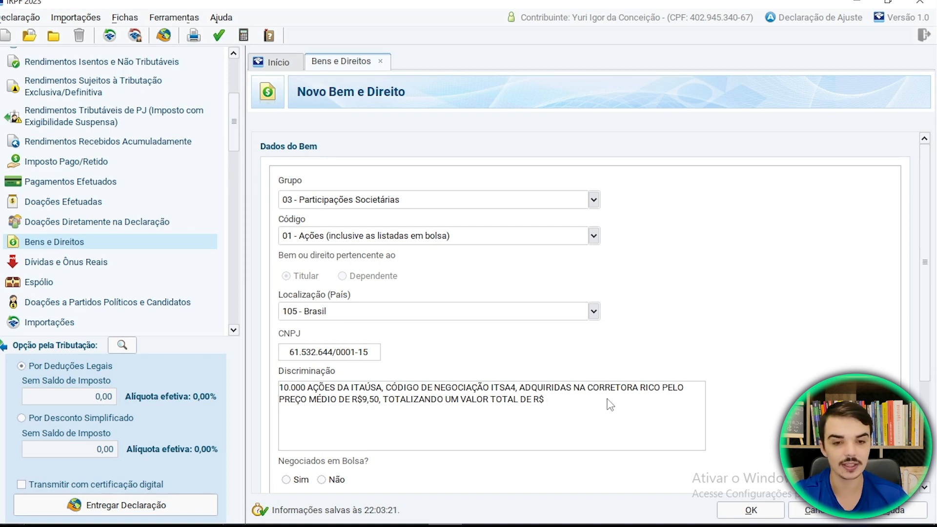
# - Complete the description with "PELO PREÇO MÉDIO DE R$9,50, TOTALIZANDO UM VALOR TOTAL DE R$95.000,00."
pyautogui.write('95.000,00.')
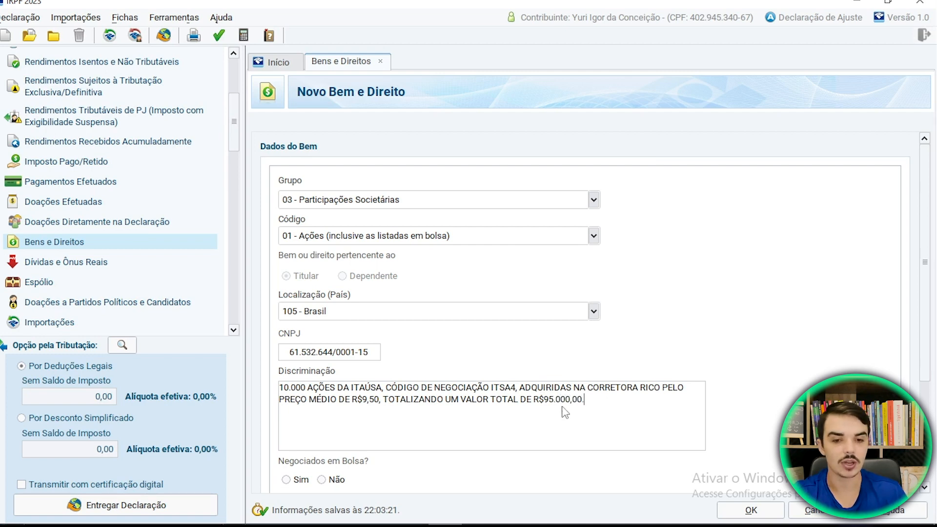
# - Mark the shares as traded on the exchange (Sim) and enter ITSA4 as the trading code
pyautogui.scroll(-3, 928, 347)
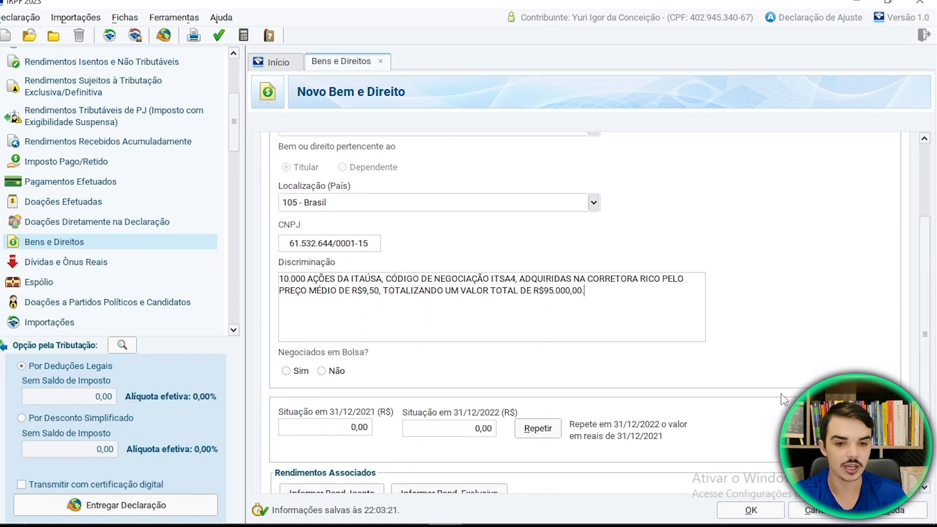
pyautogui.click(286, 371)
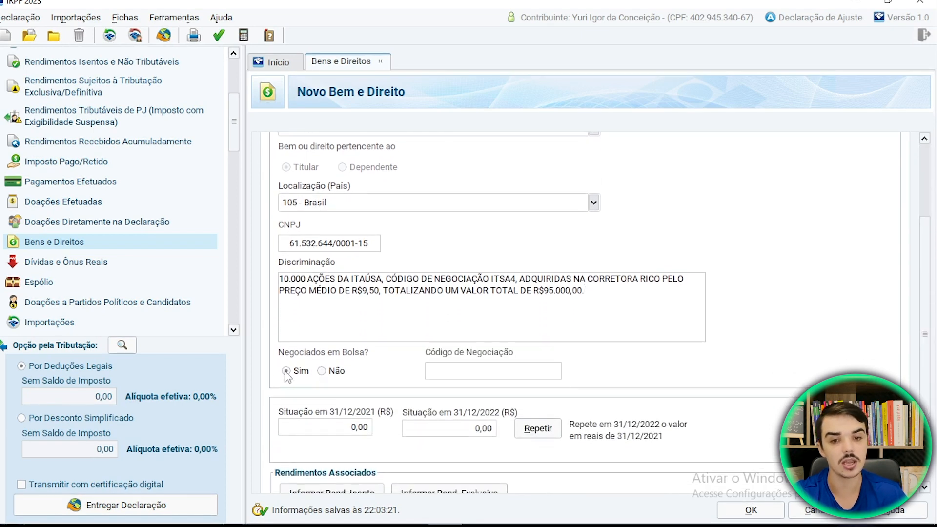
pyautogui.click(476, 378)
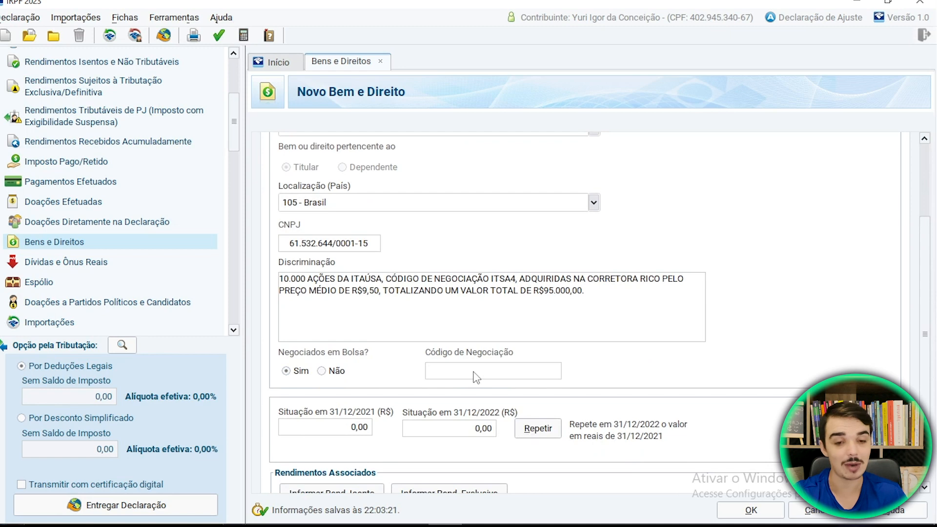
pyautogui.write('ITSA4')
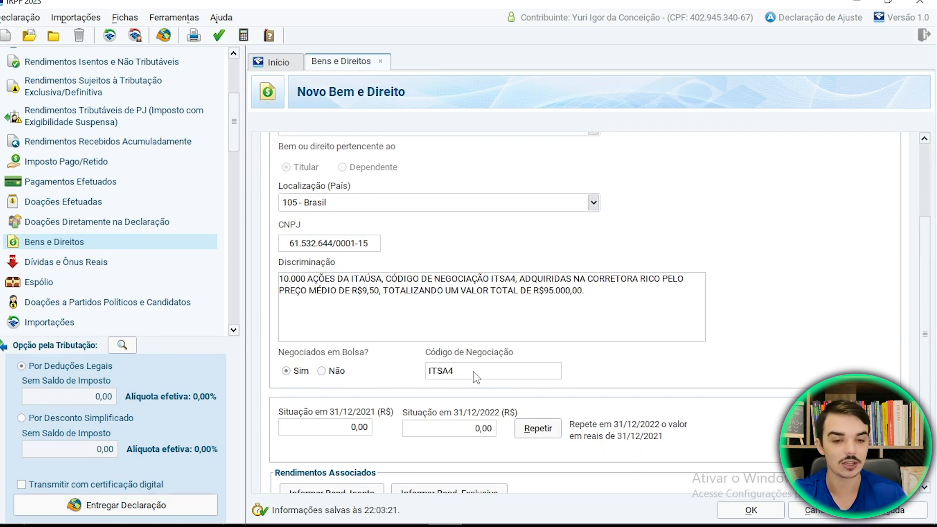
# - Remove the wording ", CÓDIGO DE NEGOCIAÇÃO ITSA4," from the asset's description
pyautogui.click(518, 283)
pyautogui.press('BackSpace')
pyautogui.press('BackSpace')
pyautogui.press('BackSpace')
pyautogui.press('BackSpace')
pyautogui.press('BackSpace')
pyautogui.press('BackSpace')
pyautogui.press('BackSpace')
pyautogui.press('BackSpace')
pyautogui.press('BackSpace')
pyautogui.press('BackSpace')
pyautogui.press('BackSpace')
pyautogui.press('BackSpace')
pyautogui.press('BackSpace')
pyautogui.press('BackSpace')
pyautogui.press('BackSpace')
pyautogui.press('BackSpace')
pyautogui.press('BackSpace')
pyautogui.press('BackSpace')
pyautogui.press('BackSpace')
pyautogui.press('BackSpace')
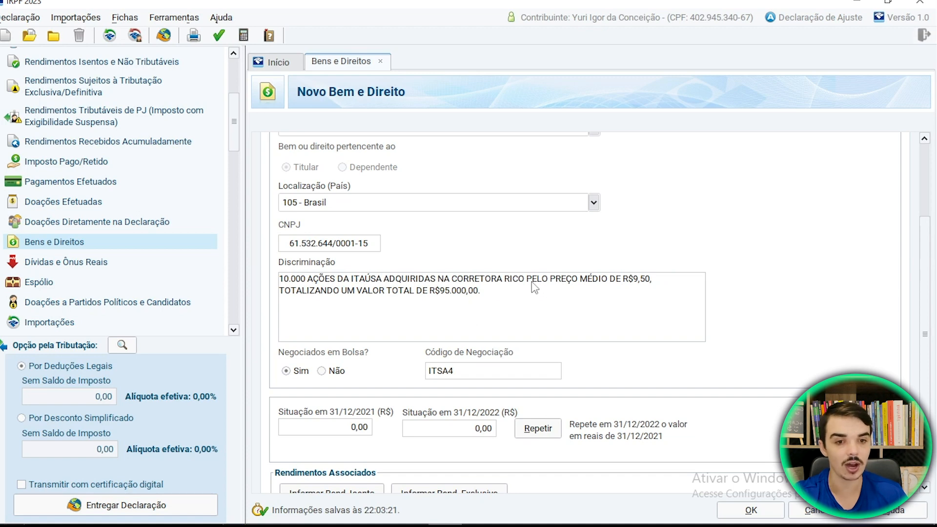
# - Insert the broker's placeholder ", CNPJ XXXXXXXXX-XX" after "CORRETORA RICO" in the description
pyautogui.write(', ')
pyautogui.write('CNPJ X')
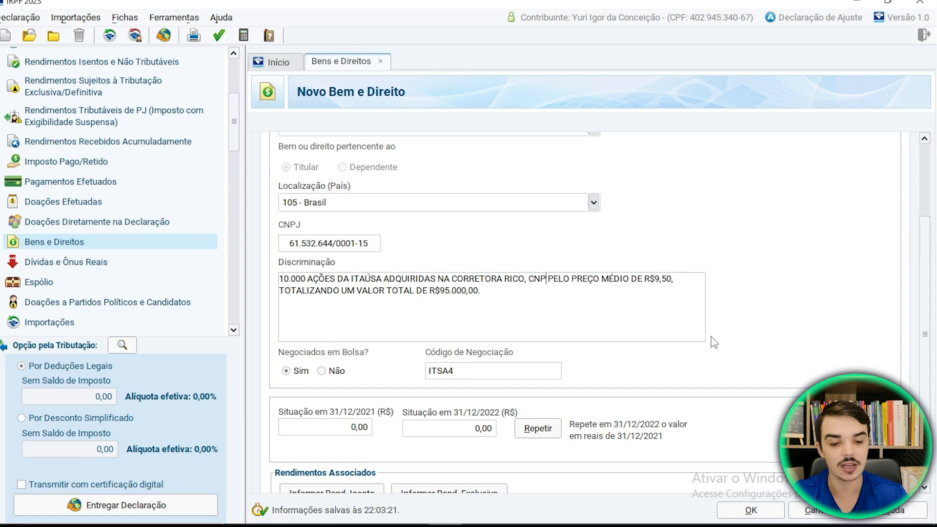
pyautogui.write('XXXXXXXX')
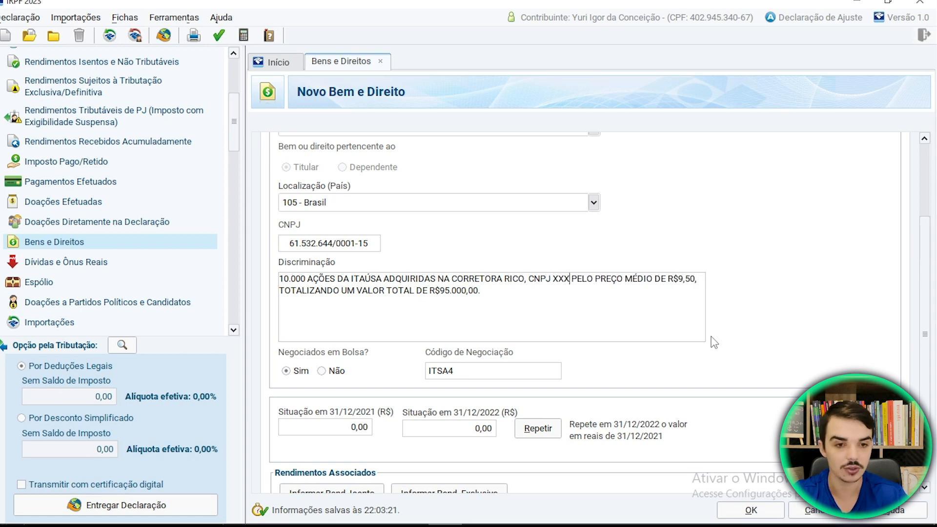
pyautogui.write('-XX')
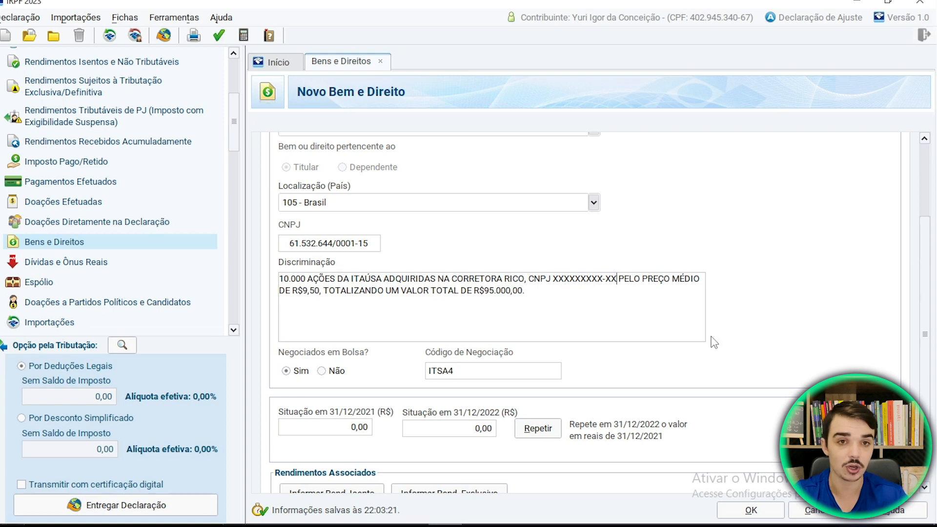